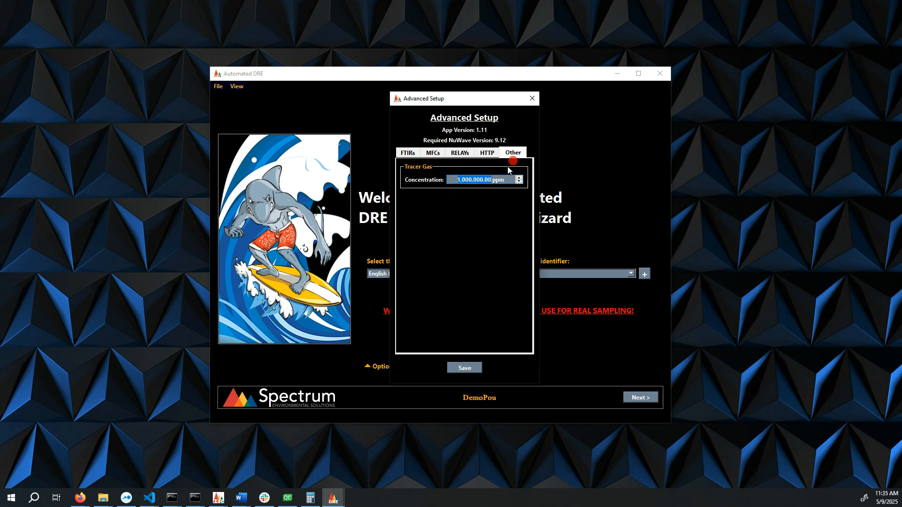
- Inspect the tracer gas concentration in Advanced Setup and close the dialog
{"action": "left_click", "coordinate": [466, 179]}
{"action": "left_click_drag", "start_coordinate": [455, 179], "coordinate": [519, 180]}
{"action": "left_click", "coordinate": [533, 99]}
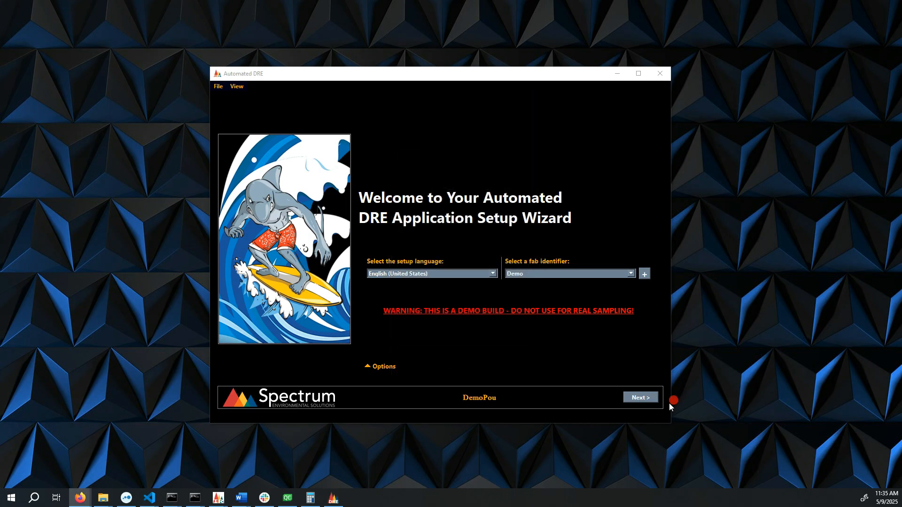
- Continue from the welcome page to the POU inlets setup page
{"action": "left_click", "coordinate": [642, 402]}
{"action": "left_click", "coordinate": [646, 404]}
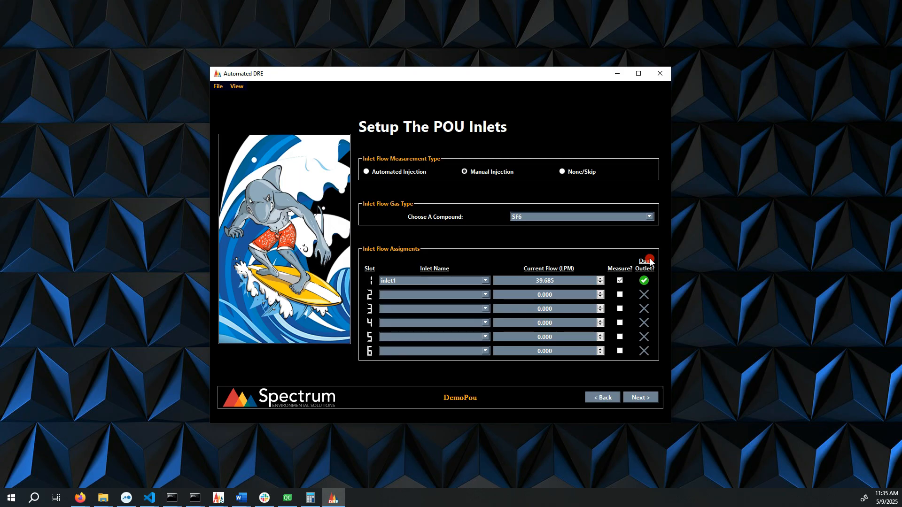
- Try moving the dual outlet assignment across slots 2, 3 and 4 before returning it to slot 1
{"action": "left_click", "coordinate": [643, 294]}
{"action": "left_click", "coordinate": [644, 308]}
{"action": "left_click", "coordinate": [644, 323]}
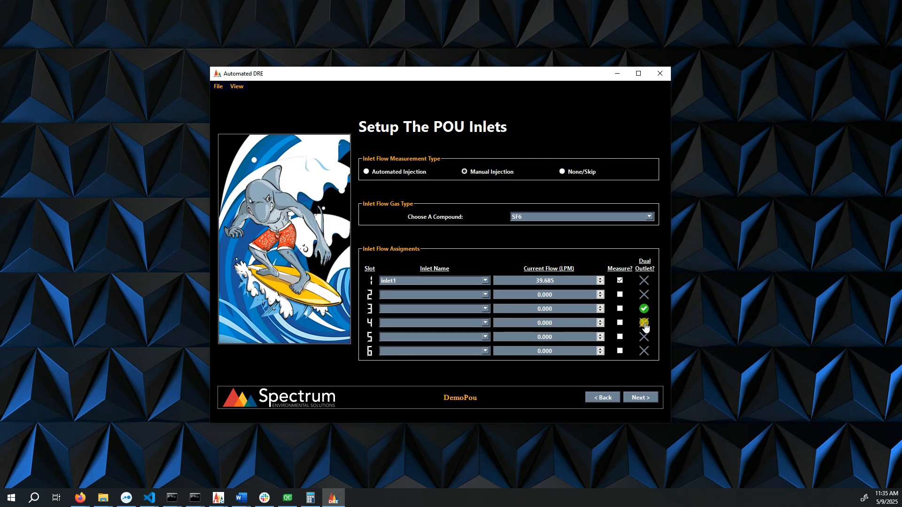
{"action": "left_click", "coordinate": [644, 309]}
{"action": "left_click", "coordinate": [644, 295]}
{"action": "left_click", "coordinate": [644, 280]}
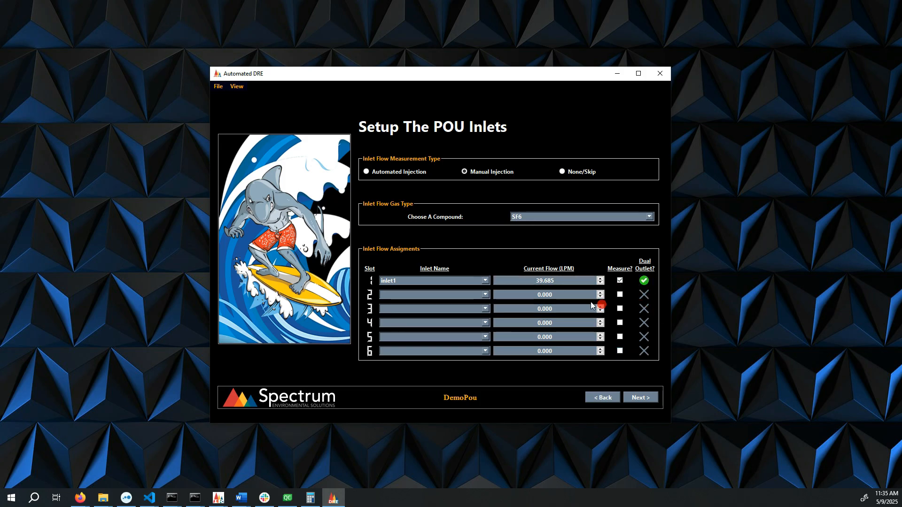
- Toggle measurement for slot 2 and continue to the dual manual flow page
{"action": "left_click", "coordinate": [618, 295]}
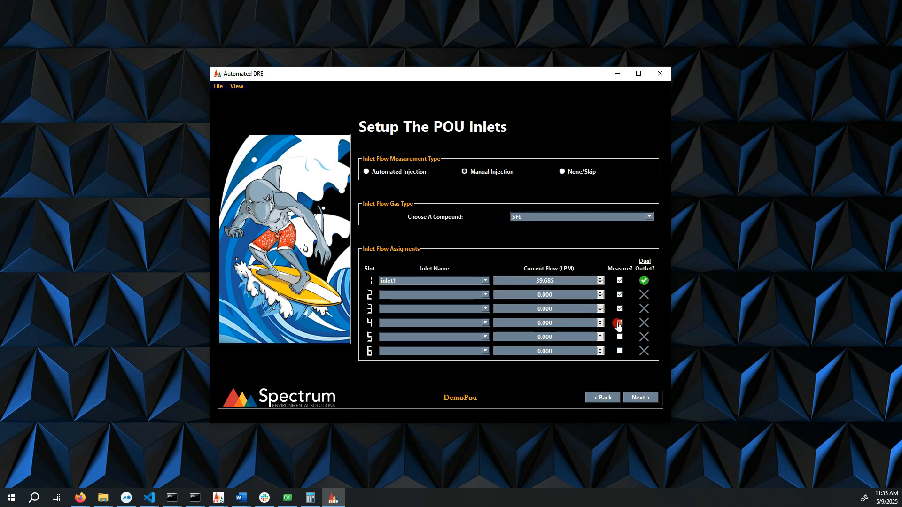
{"action": "left_click", "coordinate": [620, 296]}
{"action": "left_click", "coordinate": [648, 398]}
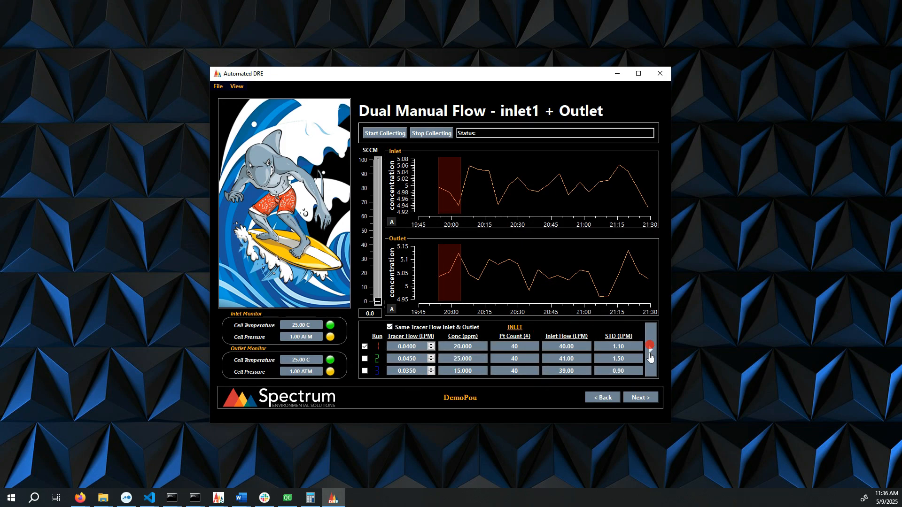
- Switch the run table between its inlet and outlet views
{"action": "left_click", "coordinate": [651, 350]}
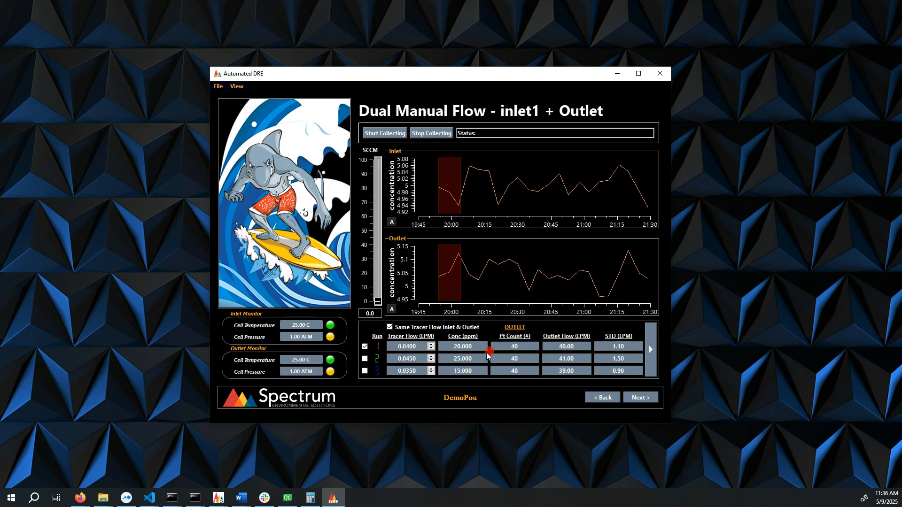
{"action": "left_click", "coordinate": [650, 350]}
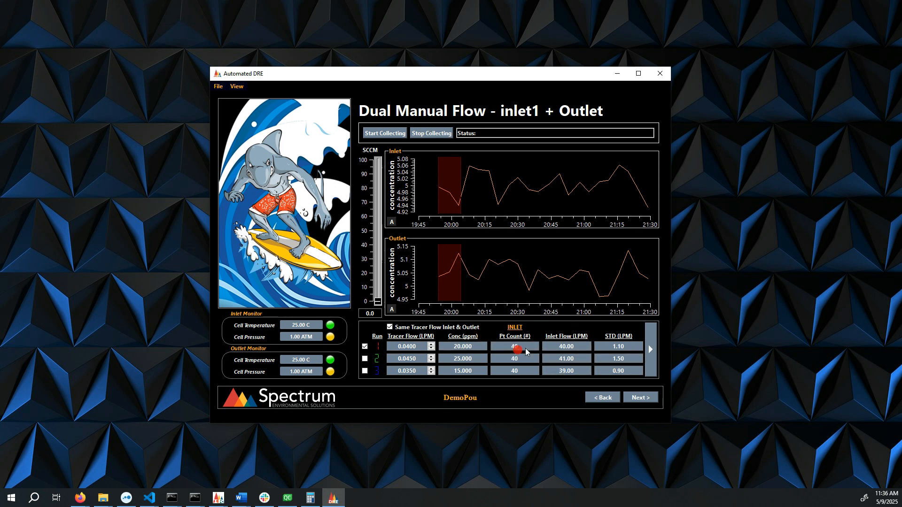
{"action": "left_click", "coordinate": [653, 354]}
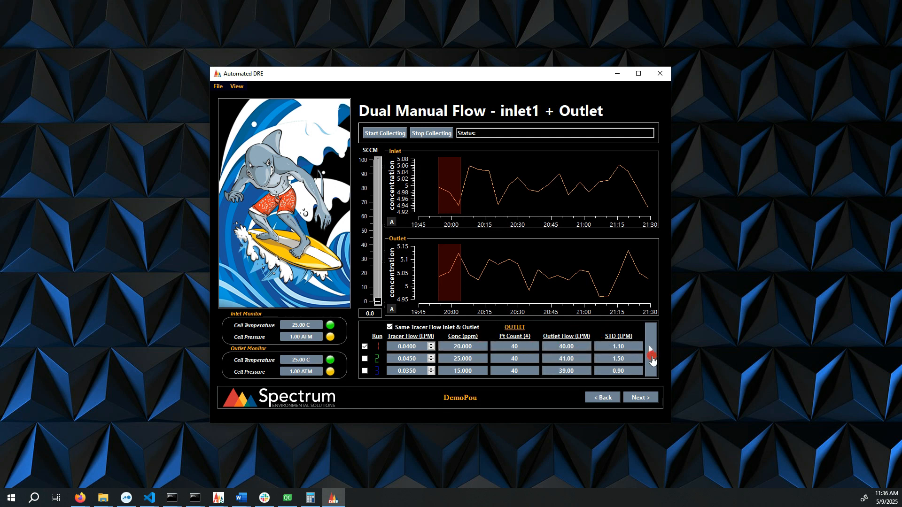
- Enable runs 2 and 3 and mark their sample windows on the outlet chart, around 20:15 and 21:00
{"action": "left_click", "coordinate": [365, 359]}
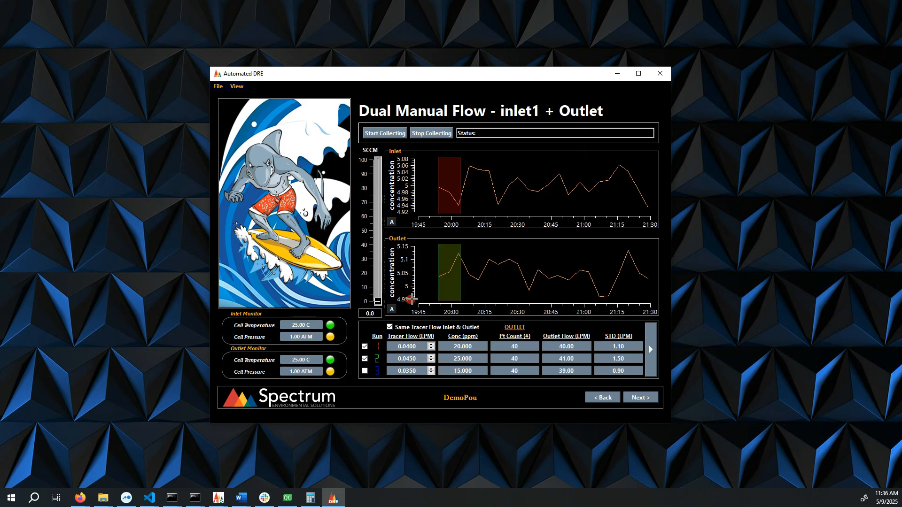
{"action": "left_click_drag", "start_coordinate": [450, 273], "coordinate": [508, 272]}
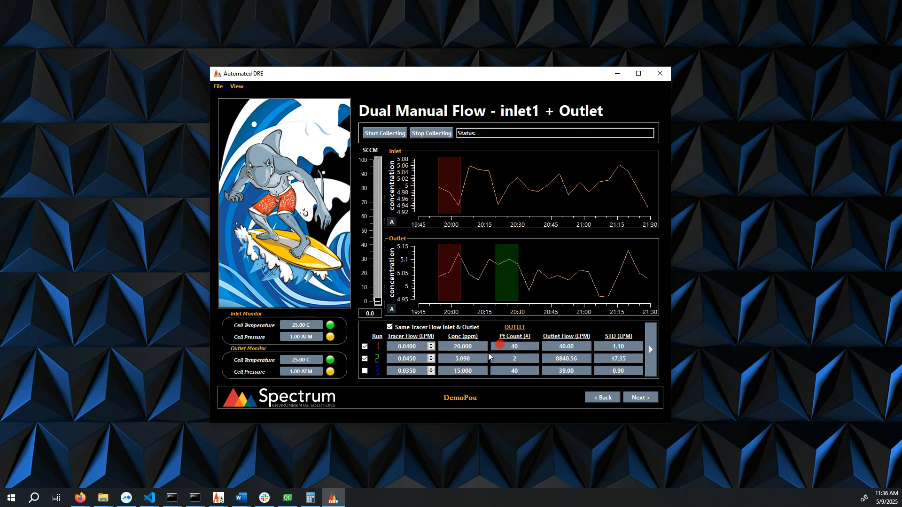
{"action": "left_click", "coordinate": [365, 370]}
{"action": "left_click_drag", "start_coordinate": [449, 277], "coordinate": [591, 276]}
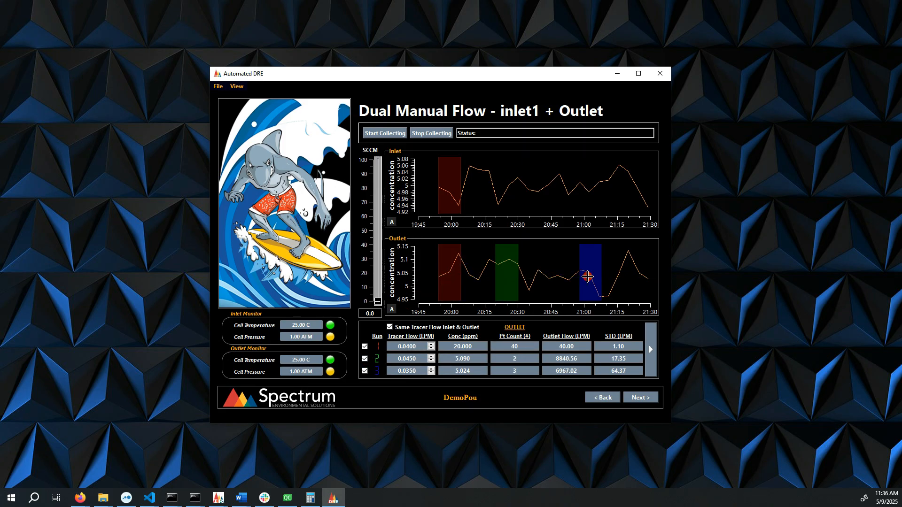
- In the inlet view, enable run 2, shift run 1's sample window, and mark run 2's window around 20:35
{"action": "left_click", "coordinate": [650, 349]}
{"action": "left_click", "coordinate": [363, 359]}
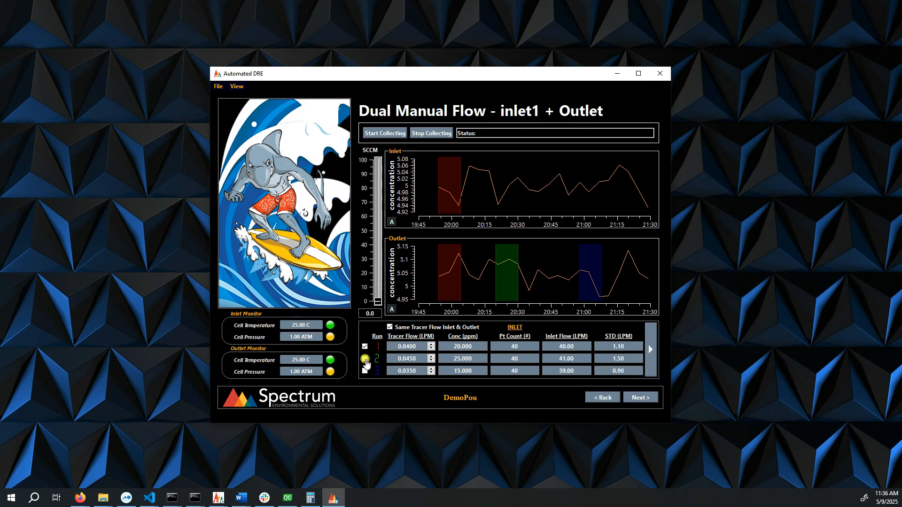
{"action": "left_click", "coordinate": [365, 359]}
{"action": "mouse_move", "coordinate": [446, 194]}
{"action": "left_mouse_down"}
{"action": "mouse_move", "coordinate": [518, 188]}
{"action": "mouse_move", "coordinate": [460, 193]}
{"action": "left_mouse_up"}
{"action": "left_click_drag", "start_coordinate": [519, 195], "coordinate": [531, 196]}
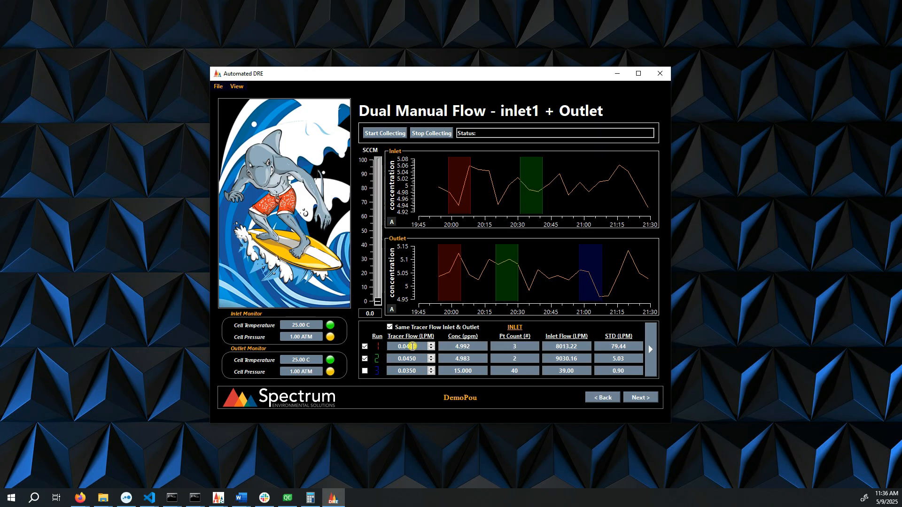
- Set run 1's tracer flow to 0.0450 LPM
{"action": "left_click", "coordinate": [414, 347]}
{"action": "left_click", "coordinate": [428, 371]}
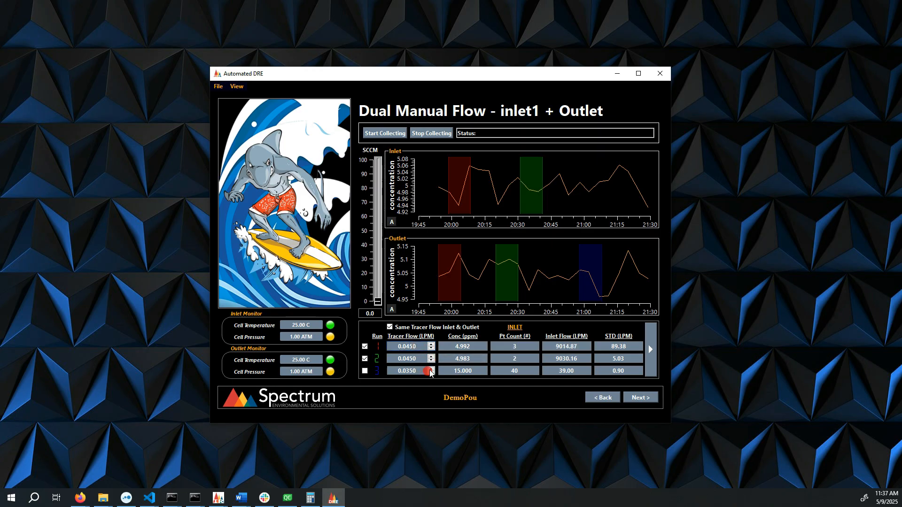
{"action": "left_click", "coordinate": [410, 343]}
- Switch the run table between its outlet and inlet views
{"action": "left_click", "coordinate": [650, 358]}
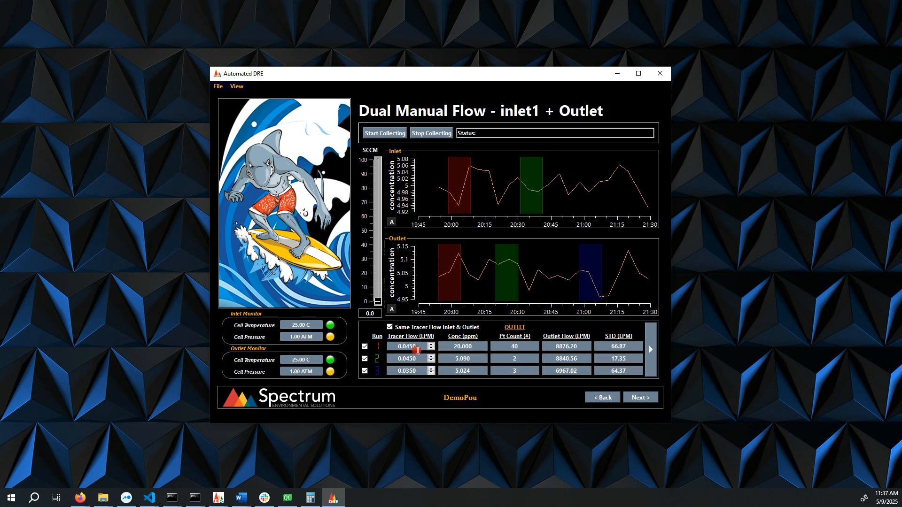
{"action": "left_click", "coordinate": [650, 357]}
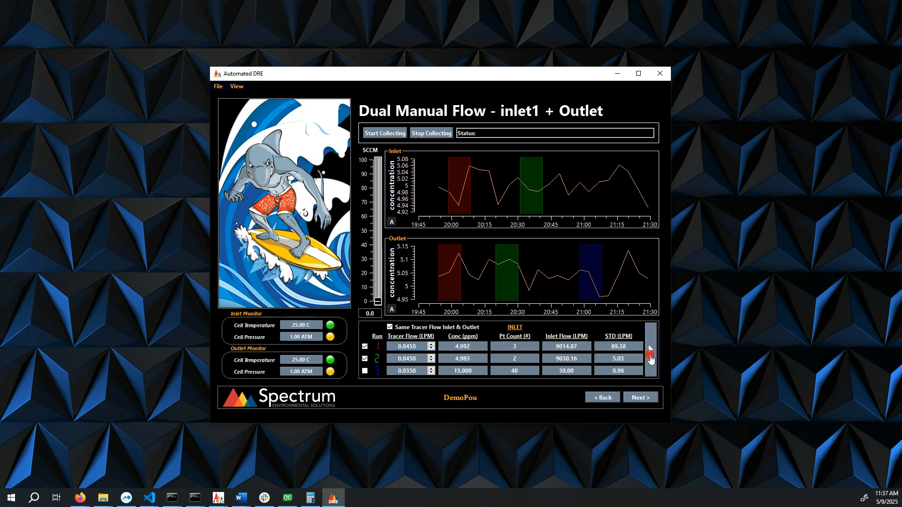
{"action": "left_click", "coordinate": [650, 358]}
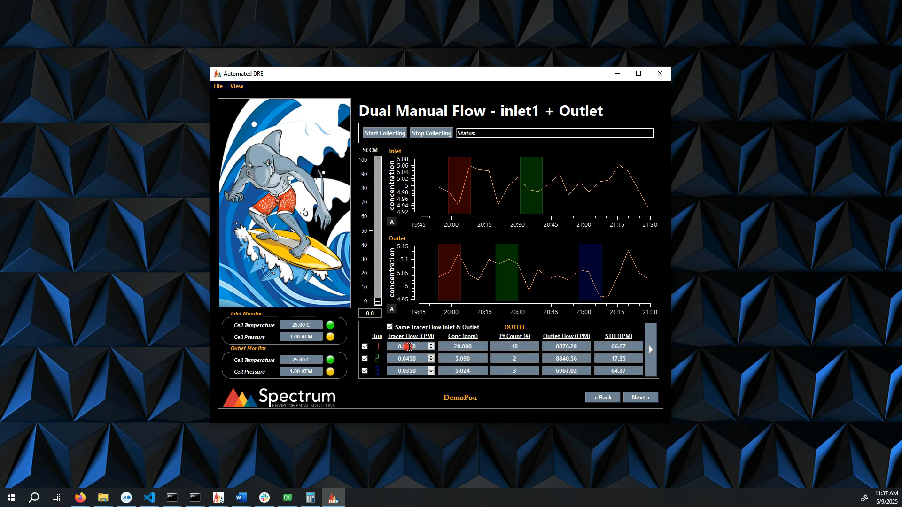
{"action": "left_click", "coordinate": [649, 352]}
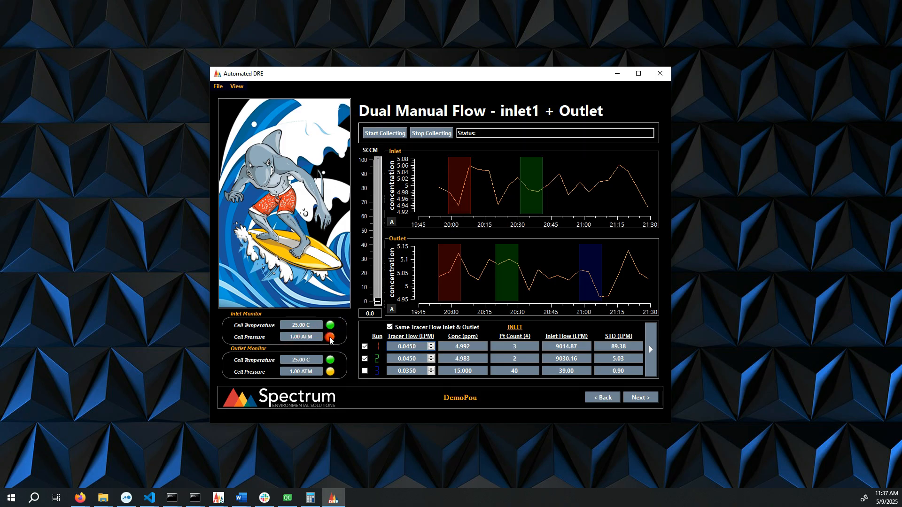
{"action": "left_click_drag", "start_coordinate": [289, 339], "coordinate": [321, 338]}
{"action": "left_click_drag", "start_coordinate": [299, 336], "coordinate": [333, 356]}
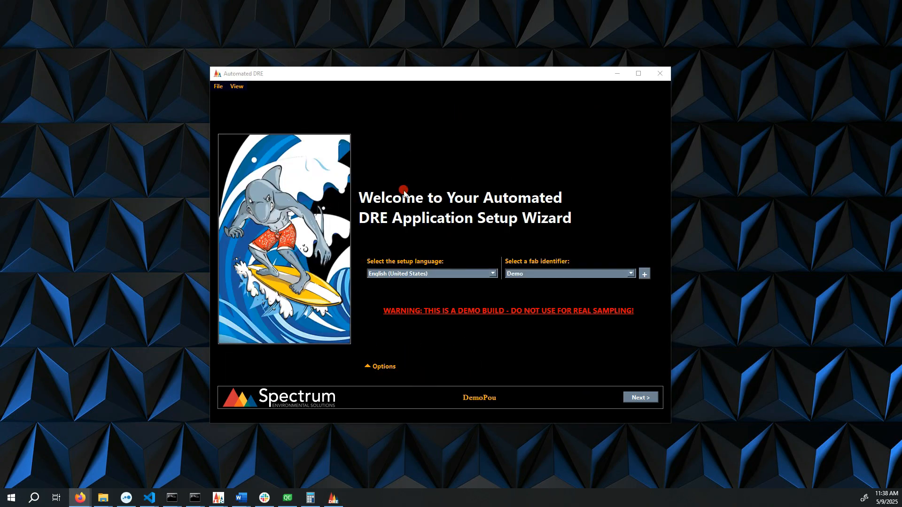
- Expand Options, choose View / Alter Previous Data Mode (Load Data), and continue
{"action": "left_click", "coordinate": [365, 369]}
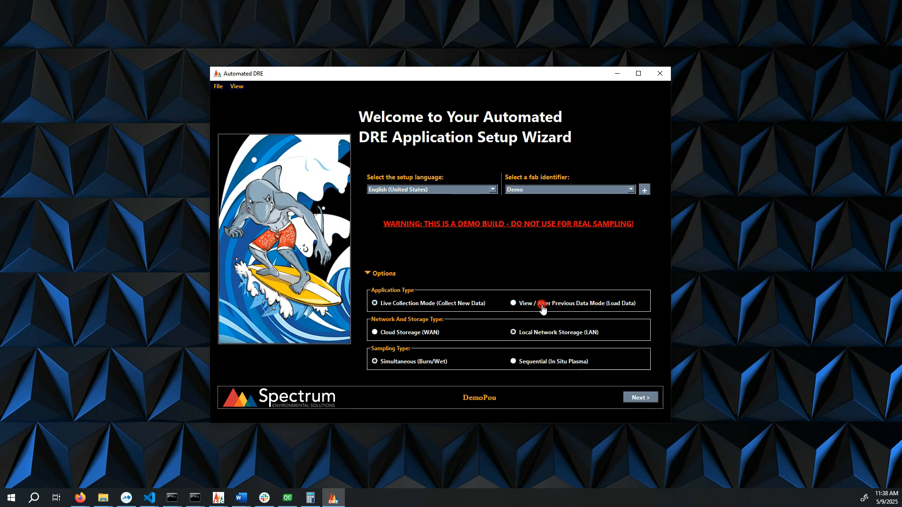
{"action": "left_click", "coordinate": [594, 304]}
{"action": "left_click", "coordinate": [640, 399]}
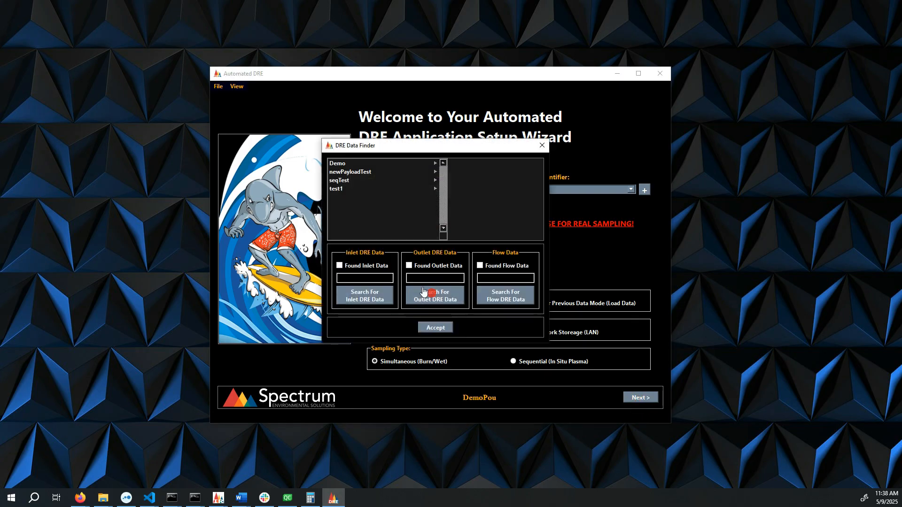
- In the DRE Data Finder, open the Demo fab's DemoPou folder and select the 134727 .dre file
{"action": "left_click_drag", "start_coordinate": [390, 149], "coordinate": [406, 135]}
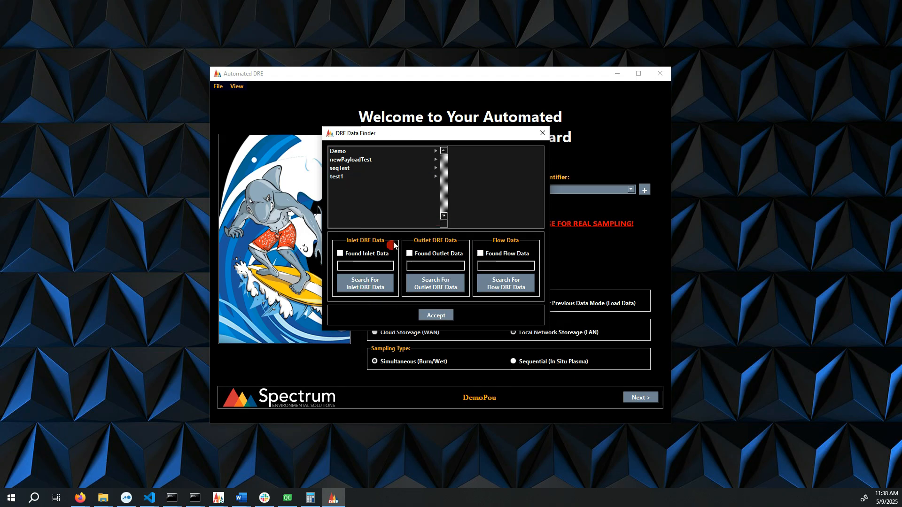
{"action": "left_click", "coordinate": [369, 154]}
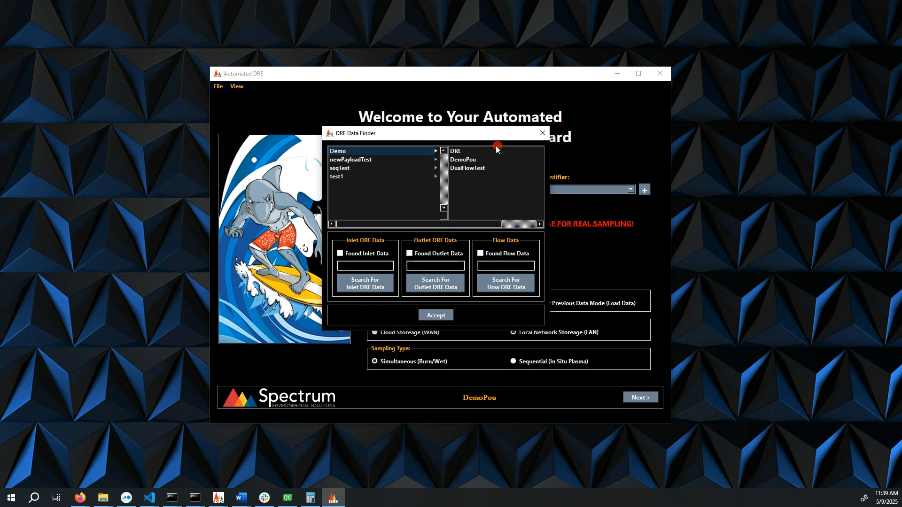
{"action": "left_click", "coordinate": [469, 158]}
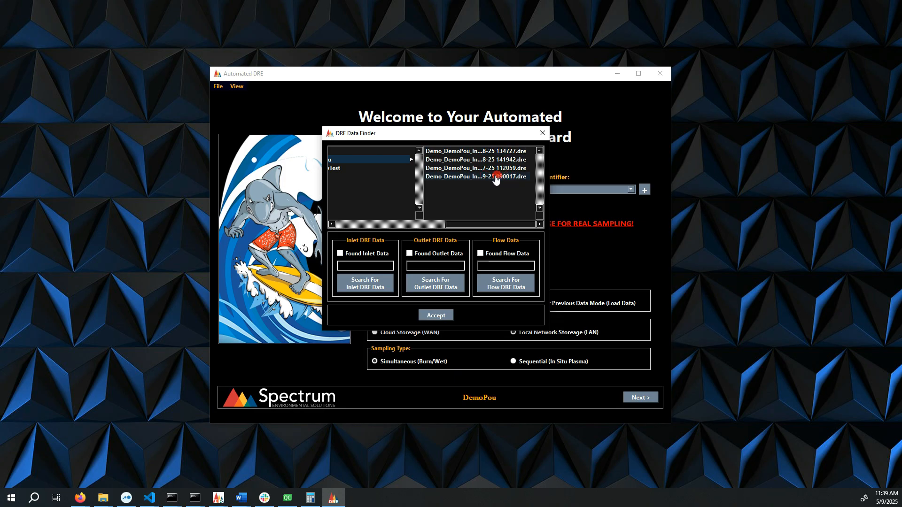
{"action": "left_click", "coordinate": [502, 152]}
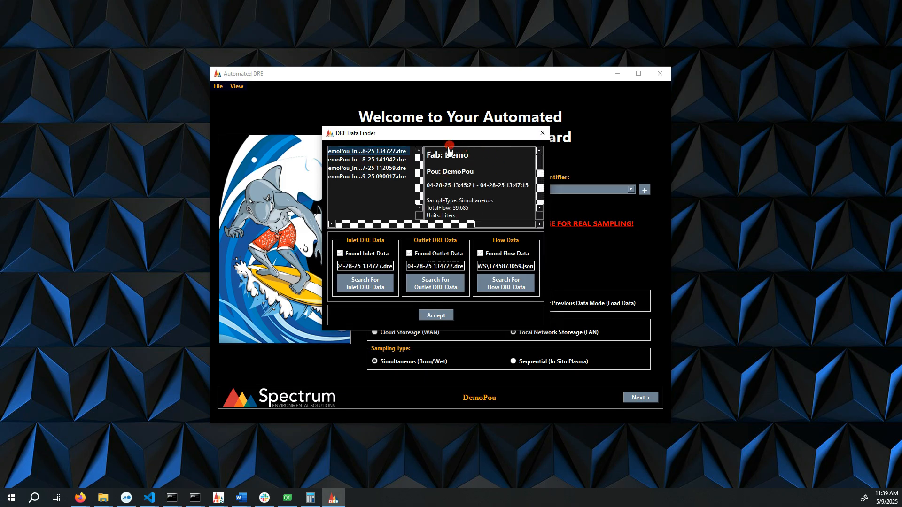
- Read through the selected file's details in the information pane
{"action": "left_click", "coordinate": [433, 154]}
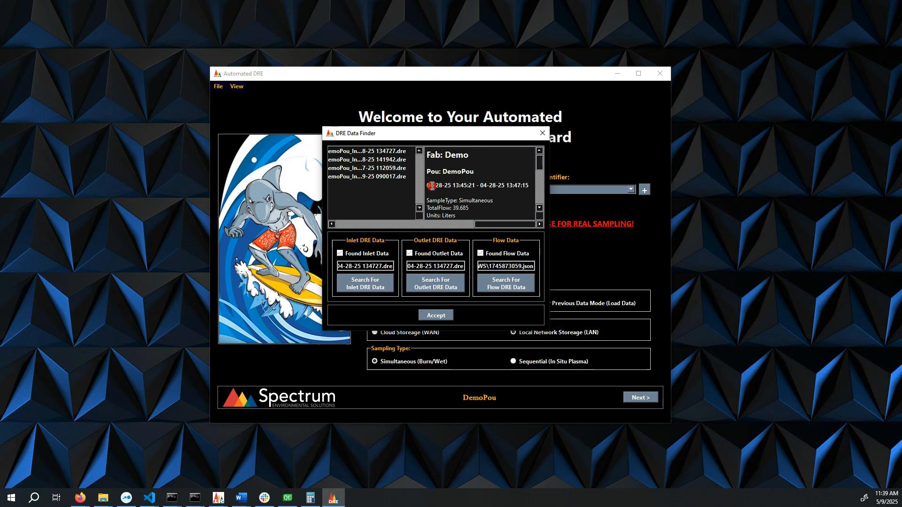
{"action": "left_click_drag", "start_coordinate": [429, 185], "coordinate": [526, 185]}
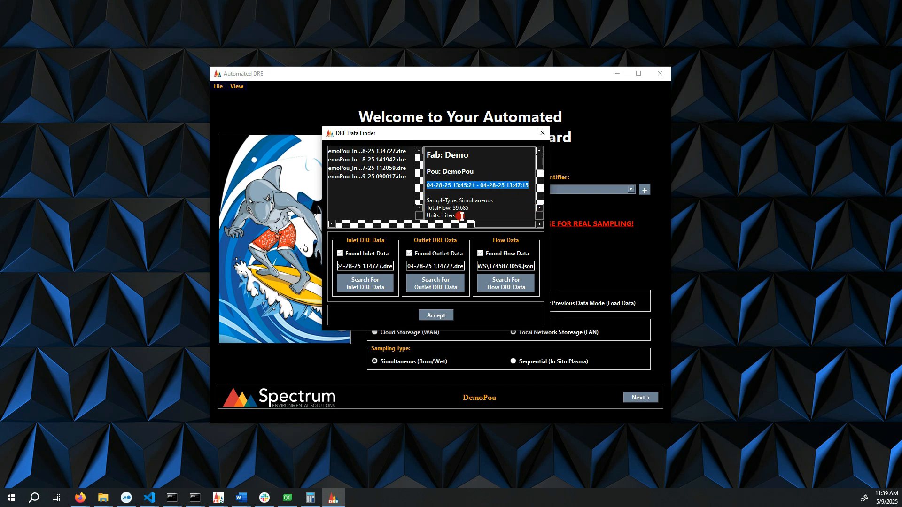
{"action": "left_click", "coordinate": [539, 208]}
{"action": "left_click", "coordinate": [539, 208]}
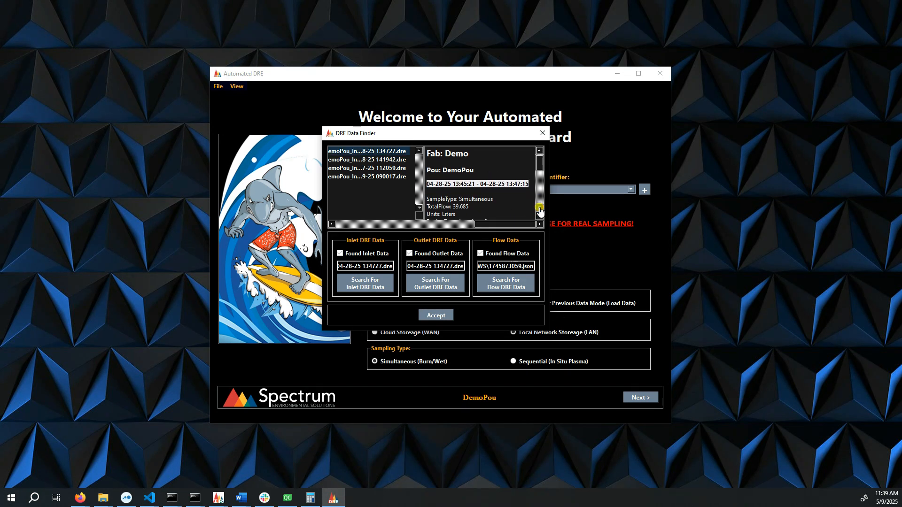
{"action": "left_click", "coordinate": [539, 208]}
{"action": "scroll", "coordinate": [503, 198], "scroll_direction": "down", "scroll_amount": 7}
{"action": "scroll", "coordinate": [504, 195], "scroll_direction": "down", "scroll_amount": 6}
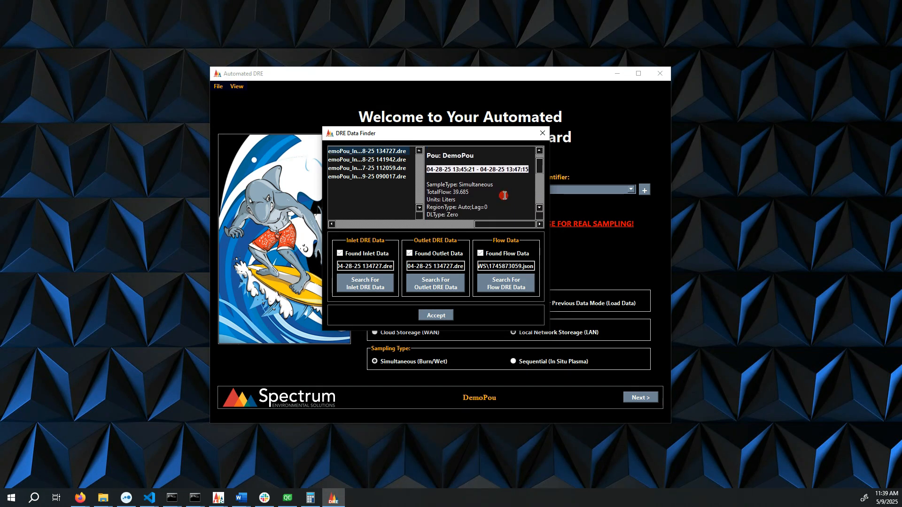
{"action": "scroll", "coordinate": [479, 175], "scroll_direction": "down", "scroll_amount": 1}
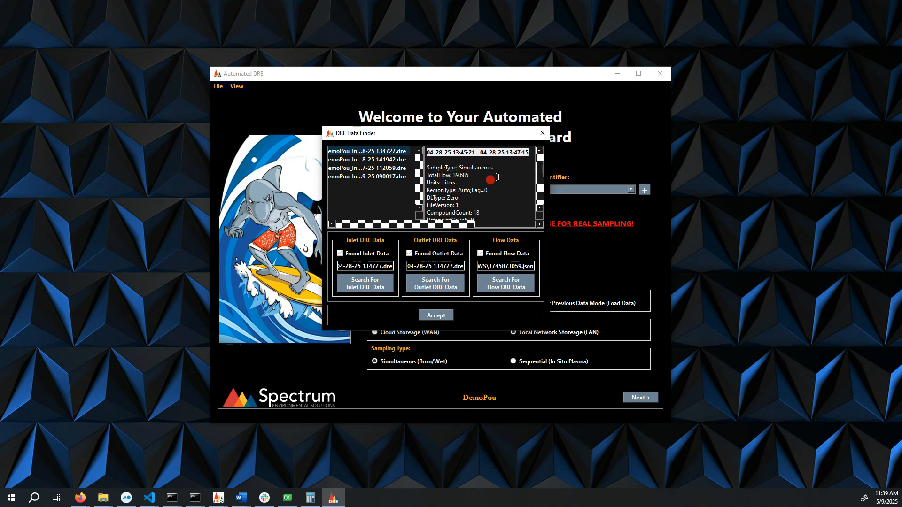
{"action": "scroll", "coordinate": [467, 168], "scroll_direction": "down", "scroll_amount": 2}
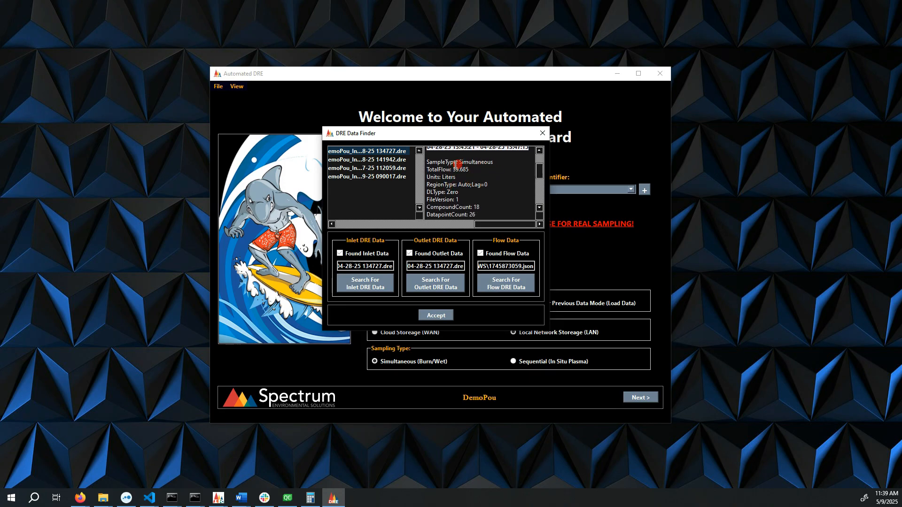
{"action": "scroll", "coordinate": [476, 189], "scroll_direction": "down", "scroll_amount": 1}
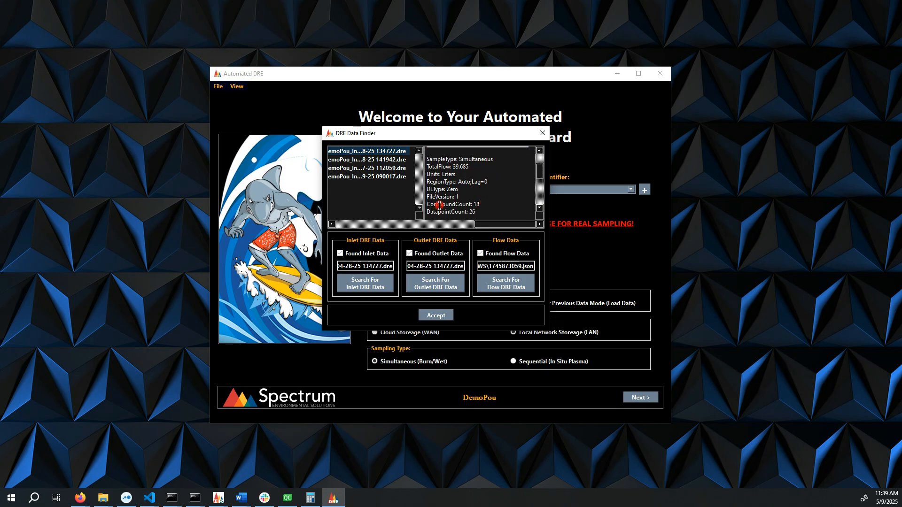
{"action": "mouse_move", "coordinate": [433, 205]}
{"action": "left_mouse_down"}
{"action": "mouse_move", "coordinate": [501, 209]}
{"action": "mouse_move", "coordinate": [435, 201]}
{"action": "left_mouse_up"}
{"action": "left_click", "coordinate": [477, 213]}
{"action": "left_click", "coordinate": [471, 209]}
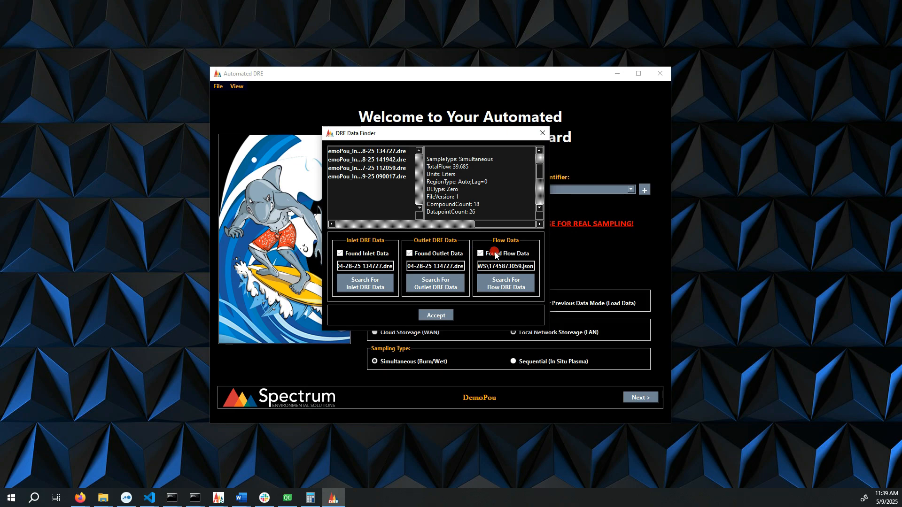
- Examine the file name in the inlet DRE data field
{"action": "mouse_move", "coordinate": [390, 266]}
{"action": "left_mouse_down"}
{"action": "mouse_move", "coordinate": [325, 266]}
{"action": "mouse_move", "coordinate": [399, 269]}
{"action": "left_mouse_up"}
{"action": "left_click", "coordinate": [384, 266]}
{"action": "left_click", "coordinate": [388, 267]}
{"action": "left_click", "coordinate": [368, 243]}
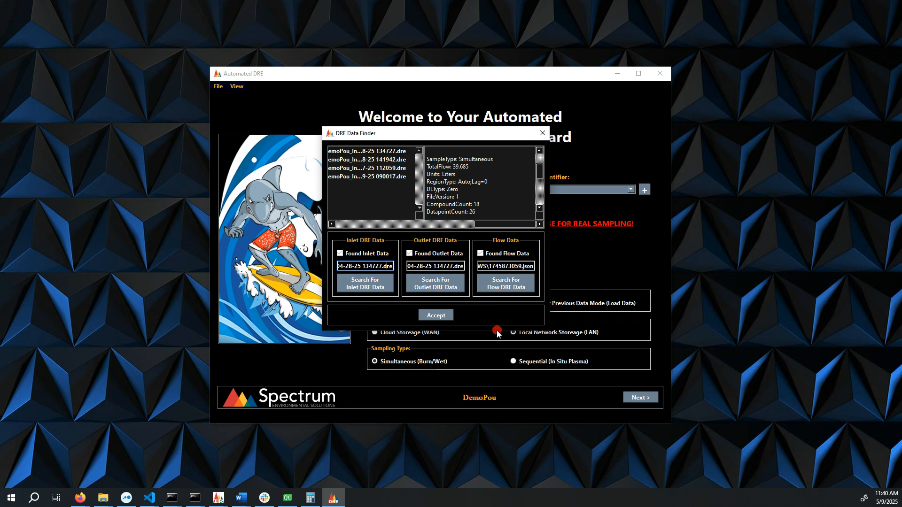
- Accept the selected inlet, outlet and flow DRE data files in the DRE Data Finder
{"action": "left_click_drag", "start_coordinate": [441, 133], "coordinate": [461, 130]}
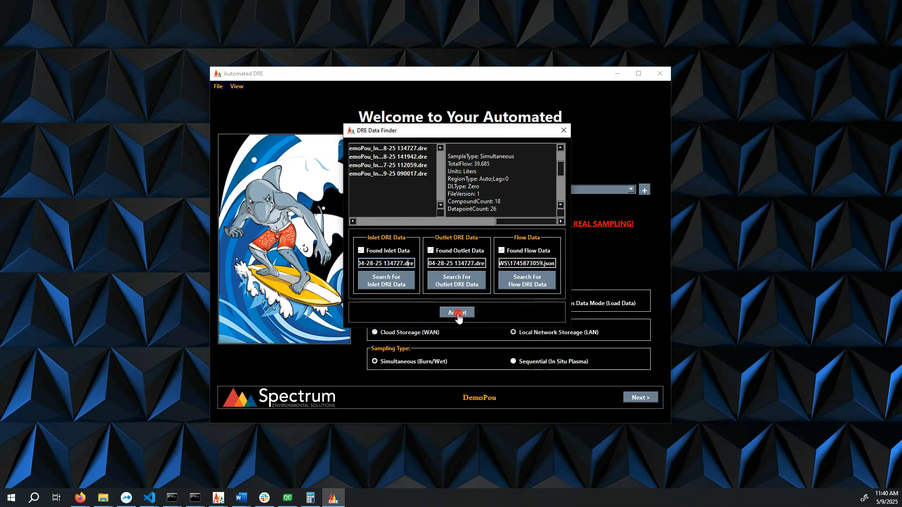
{"action": "left_click", "coordinate": [458, 314]}
{"action": "left_click", "coordinate": [458, 314]}
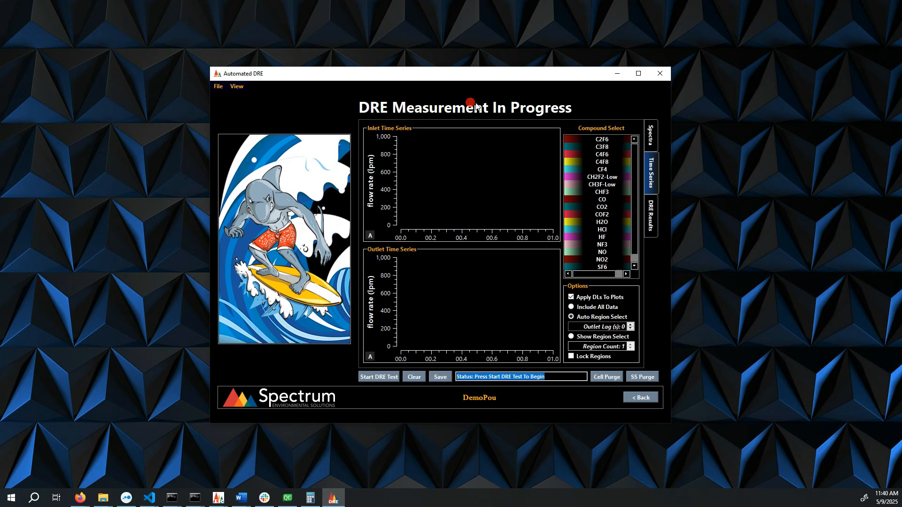
- Select CF4 and HF as the compounds plotted in the inlet and outlet time series
{"action": "left_click", "coordinate": [610, 170]}
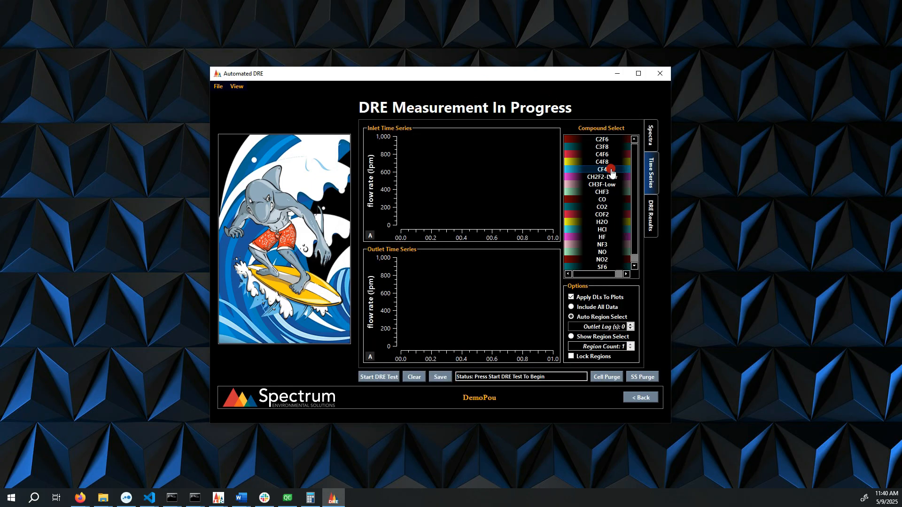
{"action": "left_click", "coordinate": [610, 237]}
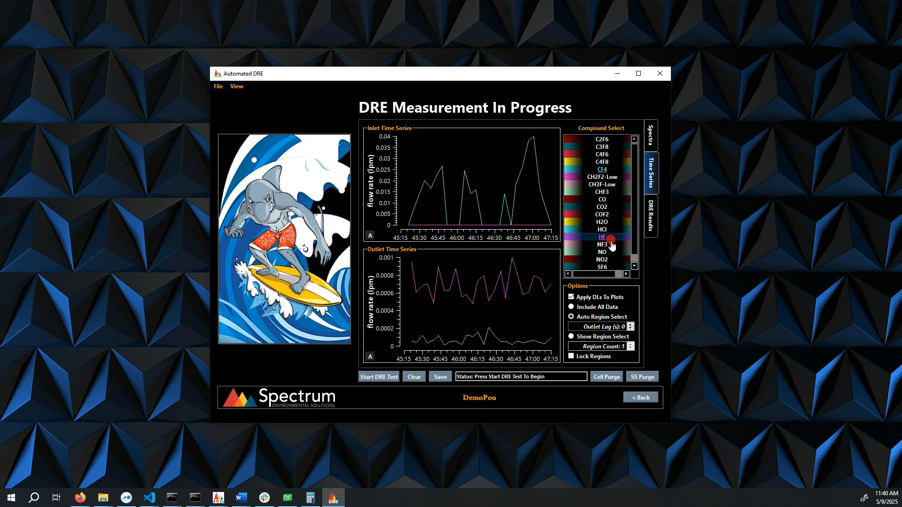
- Switch the region options to Show Region Select and turn on Lock Regions
{"action": "left_click", "coordinate": [587, 306]}
{"action": "left_click", "coordinate": [584, 317]}
{"action": "left_click", "coordinate": [591, 337]}
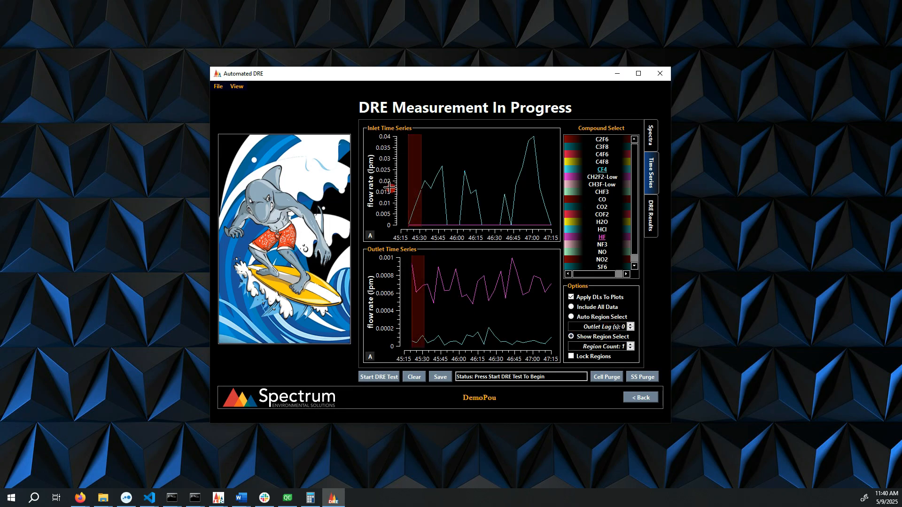
{"action": "left_click", "coordinate": [642, 398]}
{"action": "left_click", "coordinate": [595, 356]}
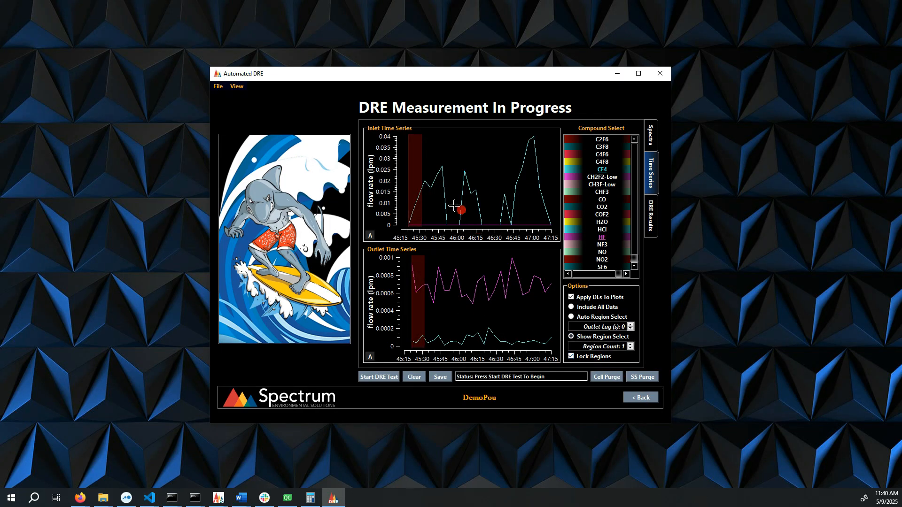
- Raise the region count to 3 and drag new sample regions across the inlet time series
{"action": "left_click_drag", "start_coordinate": [421, 188], "coordinate": [487, 201]}
{"action": "left_click", "coordinate": [630, 344]}
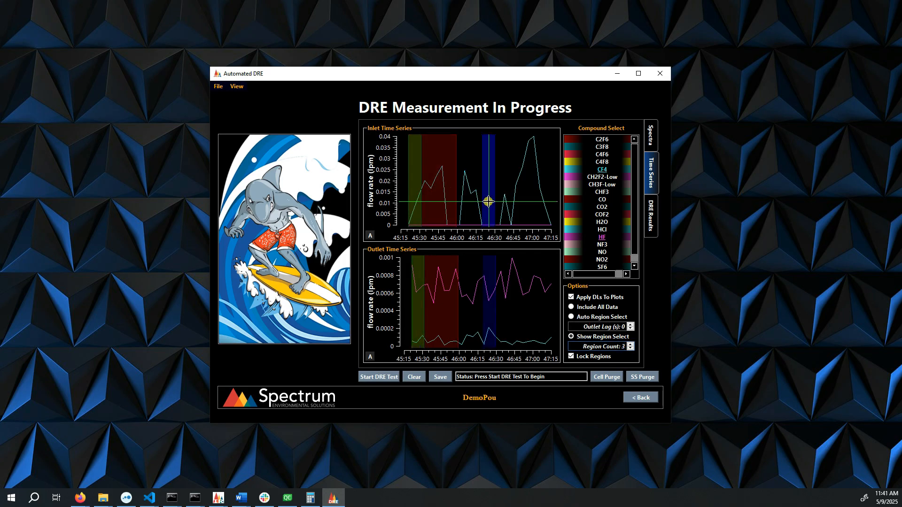
{"action": "left_click_drag", "start_coordinate": [417, 201], "coordinate": [530, 202]}
- Open the DRE results, add CHF3 alongside CF4, and save the results
{"action": "left_click", "coordinate": [650, 213]}
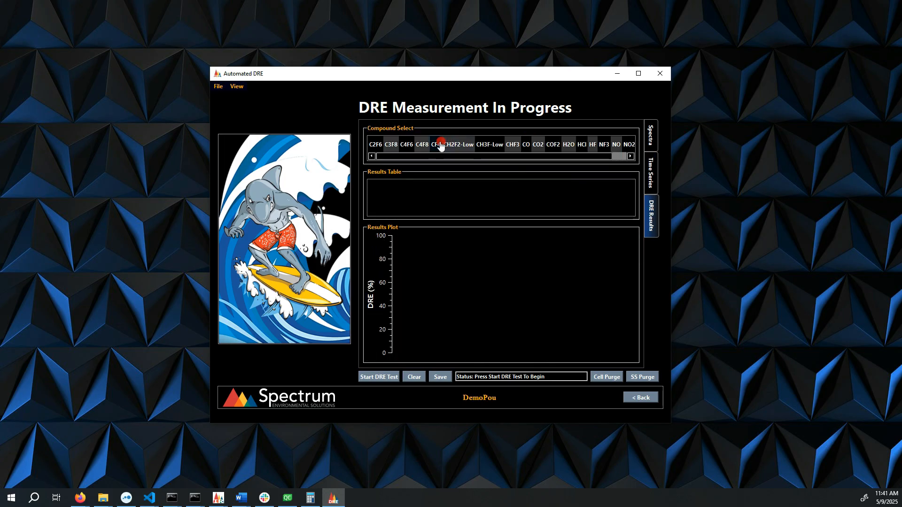
{"action": "left_click", "coordinate": [517, 145]}
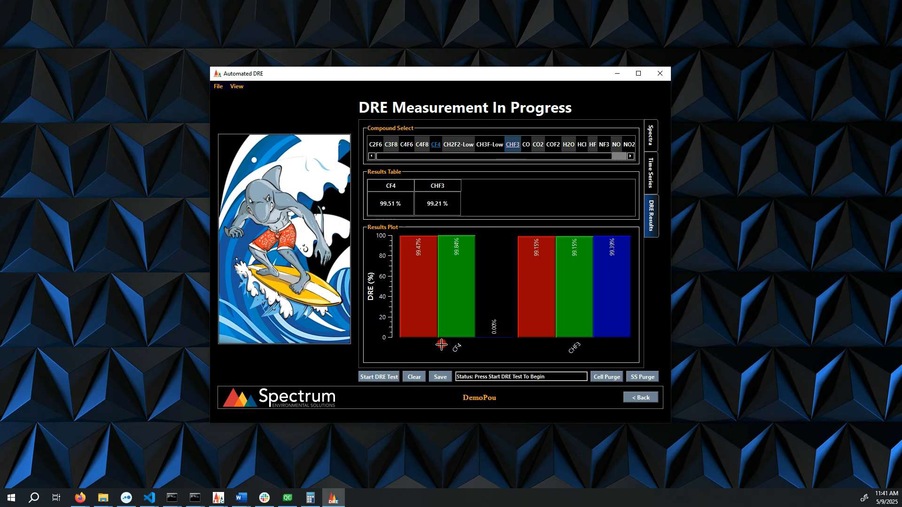
{"action": "left_click", "coordinate": [440, 378]}
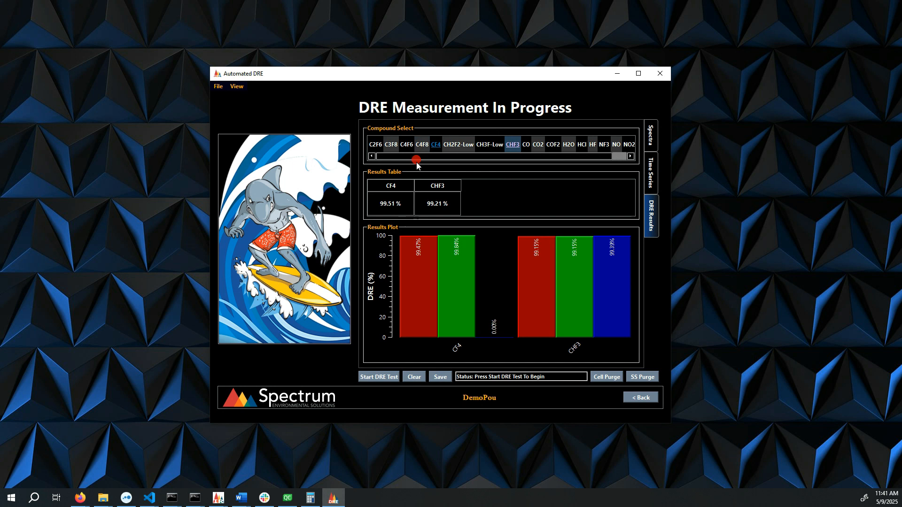
- Return to the time series and step back through the wizard to the POU inlet setup page
{"action": "left_click", "coordinate": [652, 172]}
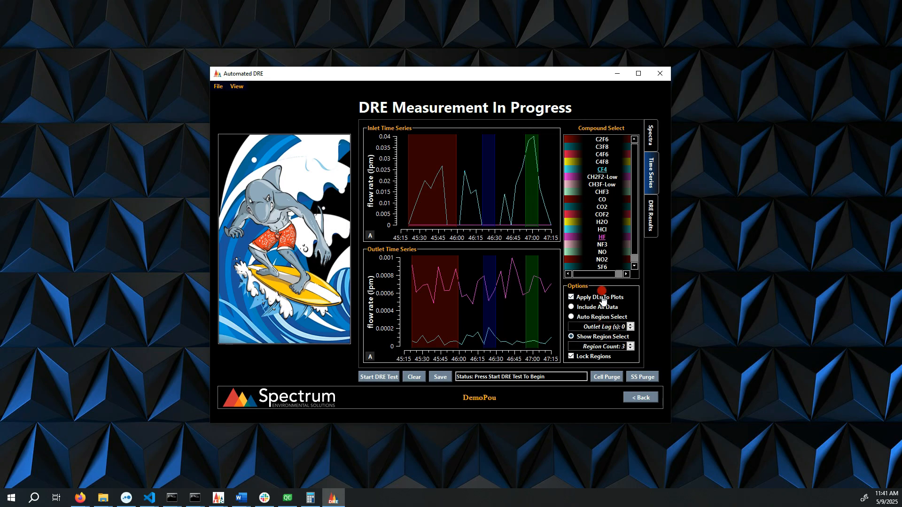
{"action": "left_click", "coordinate": [640, 398]}
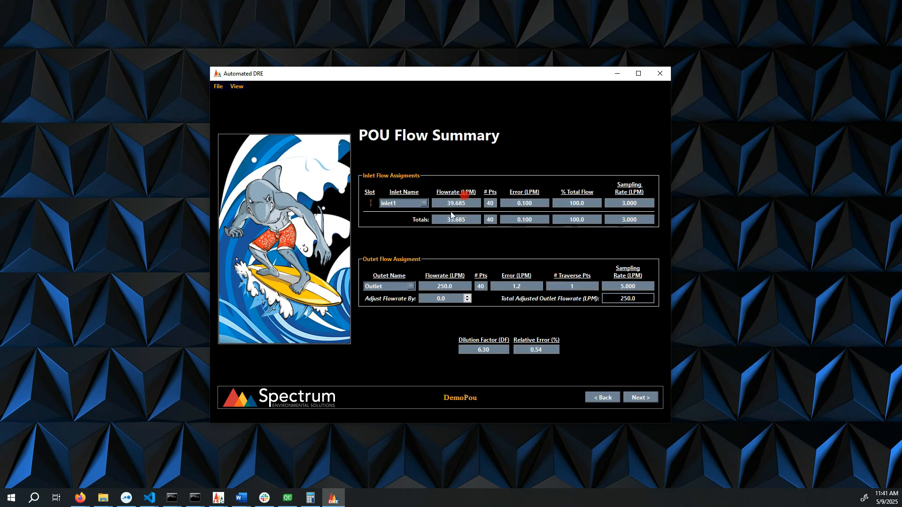
{"action": "left_click", "coordinate": [601, 398]}
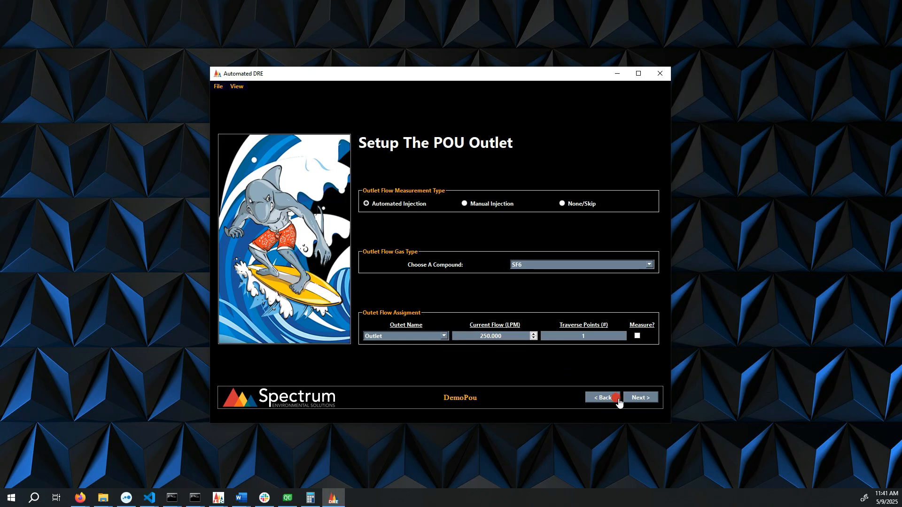
{"action": "left_click", "coordinate": [603, 397]}
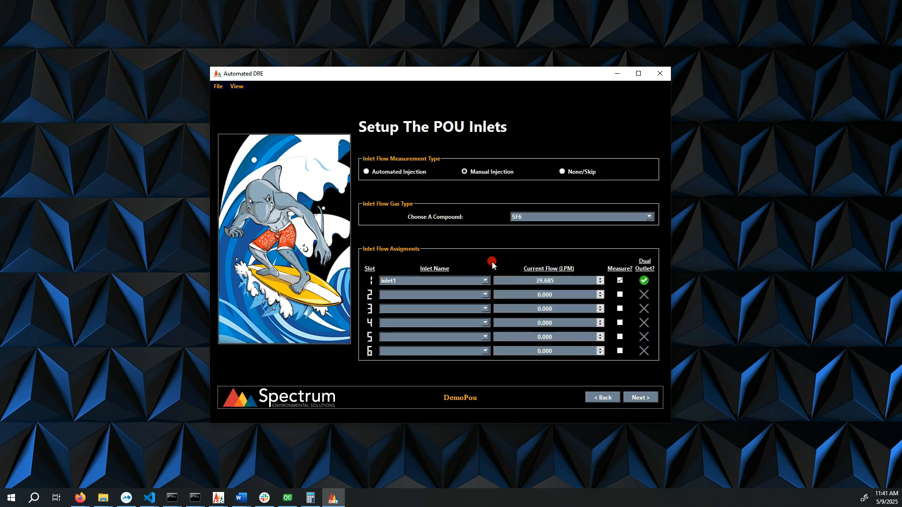
{"action": "left_click", "coordinate": [407, 319]}
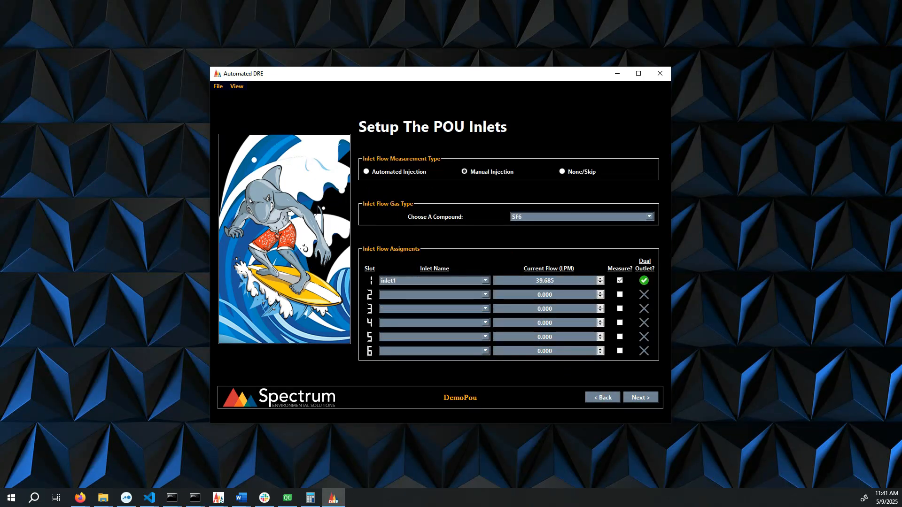